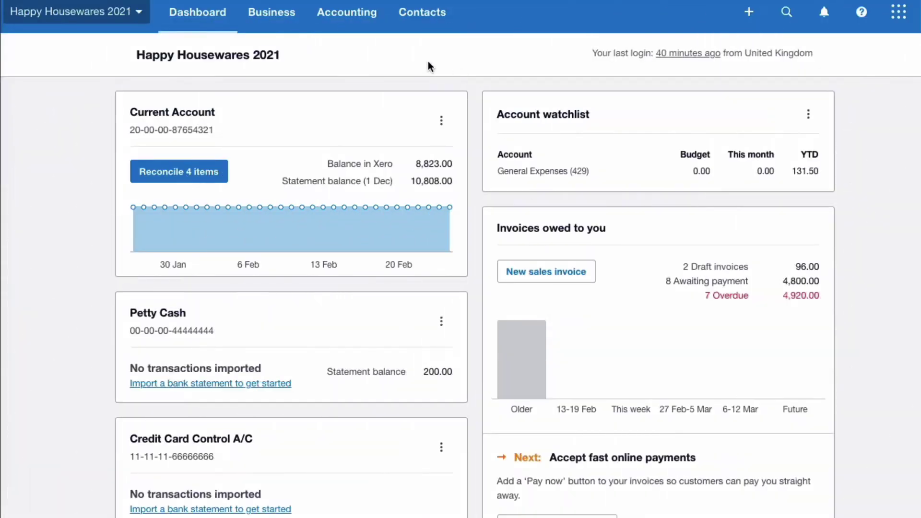
Step: Review the Accounting menu's report shortcuts, then go to the Reports page
click(354, 18)
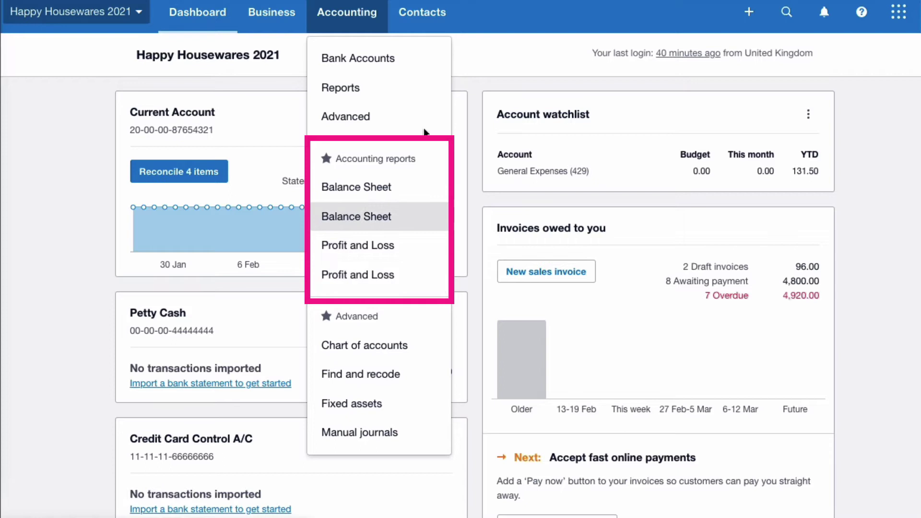
click(352, 91)
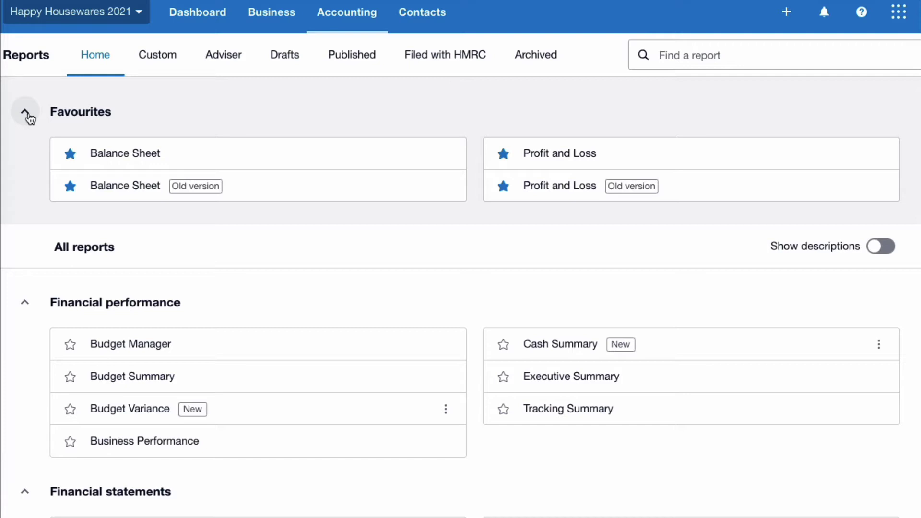
Step: Collapse the Favourites and Financial performance groups and scroll through the Financial statements reports
click(27, 114)
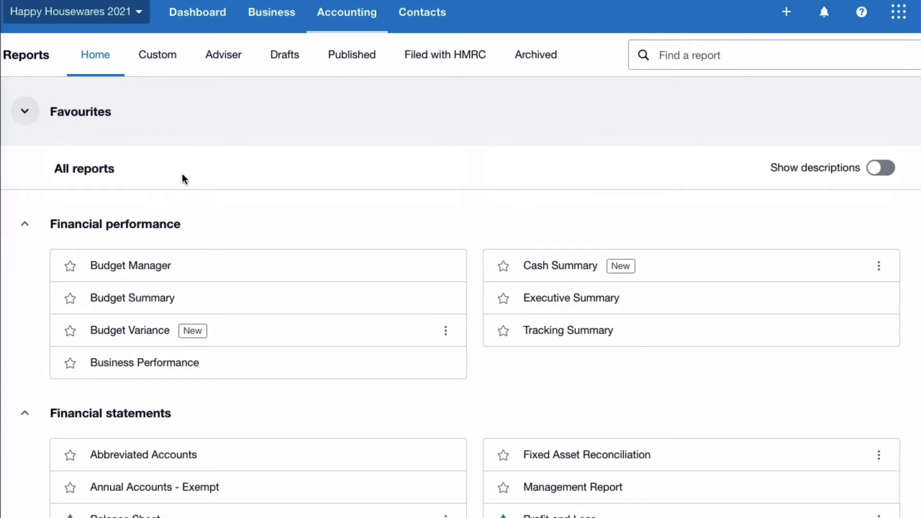
scroll(355, 248, down, 2)
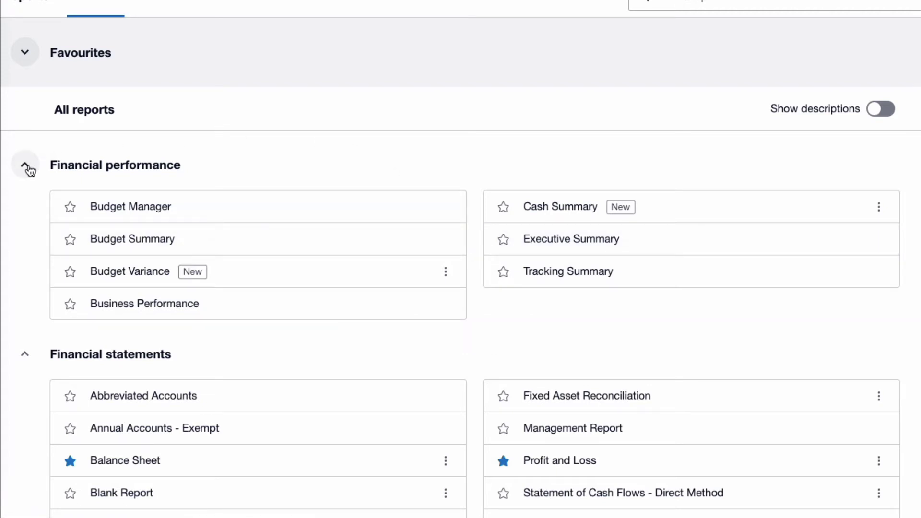
click(27, 166)
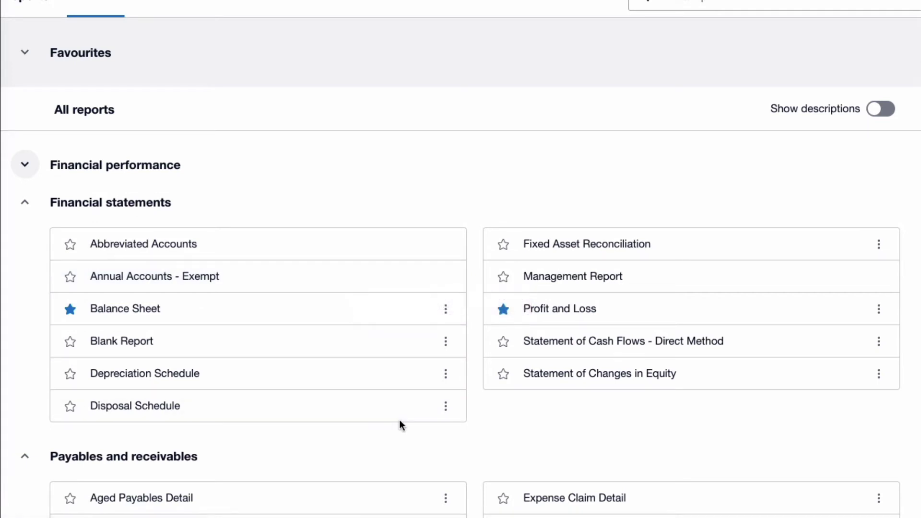
scroll(400, 421, down, 2)
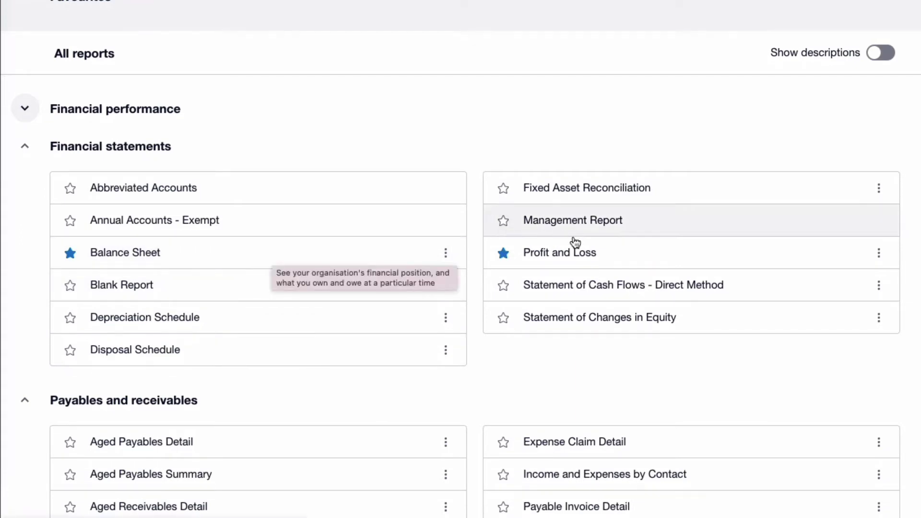
mouse_move(632, 254)
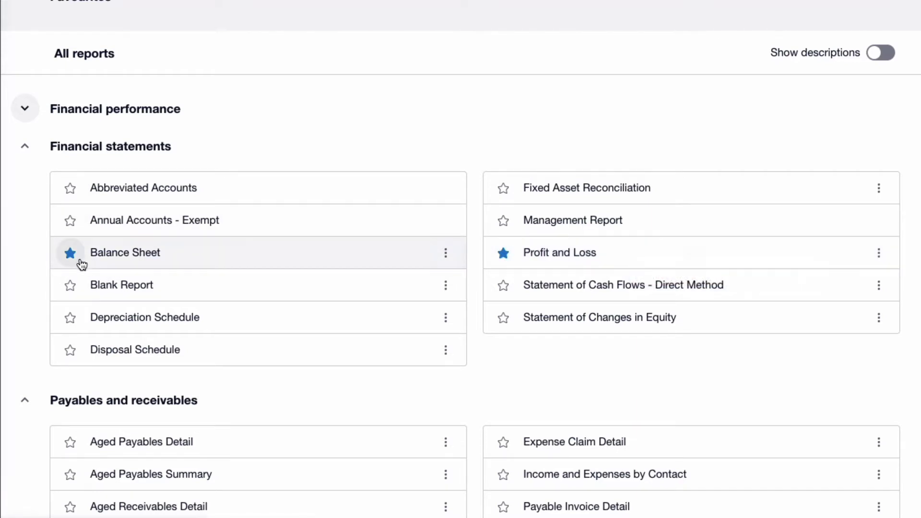
scroll(303, 294, down, 5)
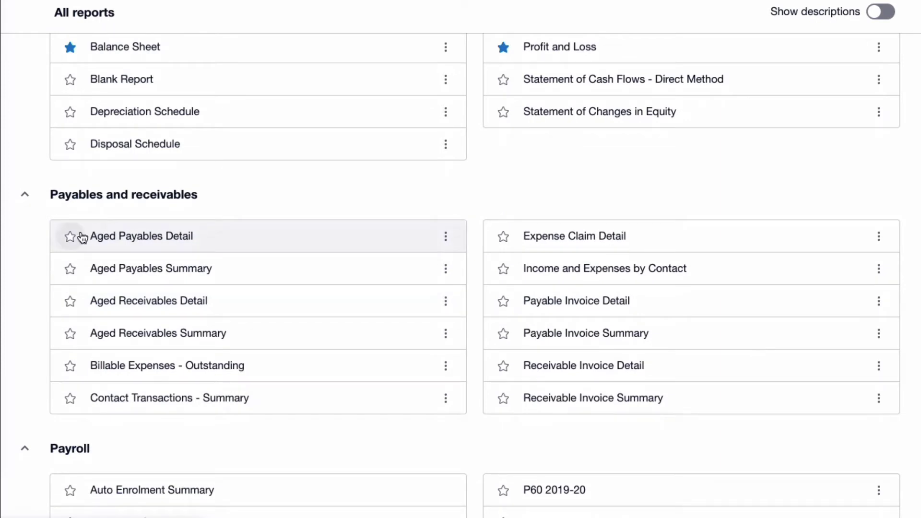
Step: Collapse the Payables and receivables, Payroll and Reconciliations report groups
click(28, 196)
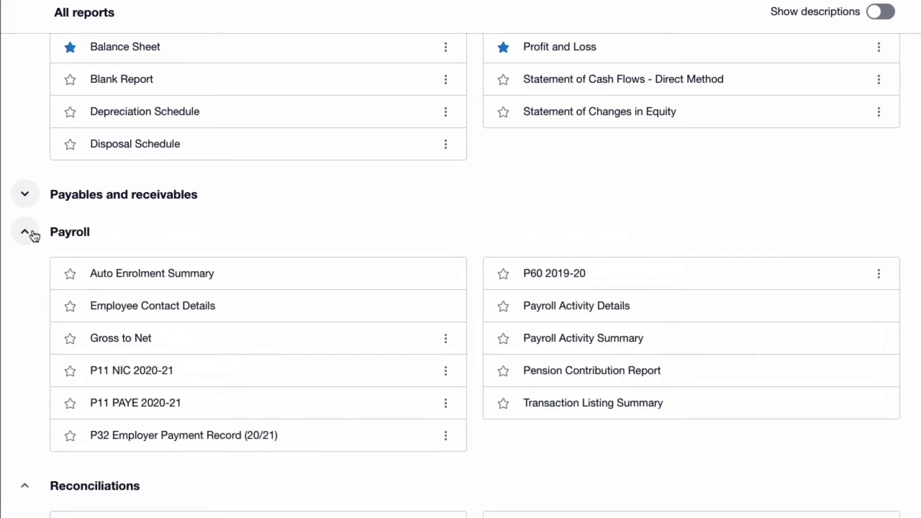
click(27, 232)
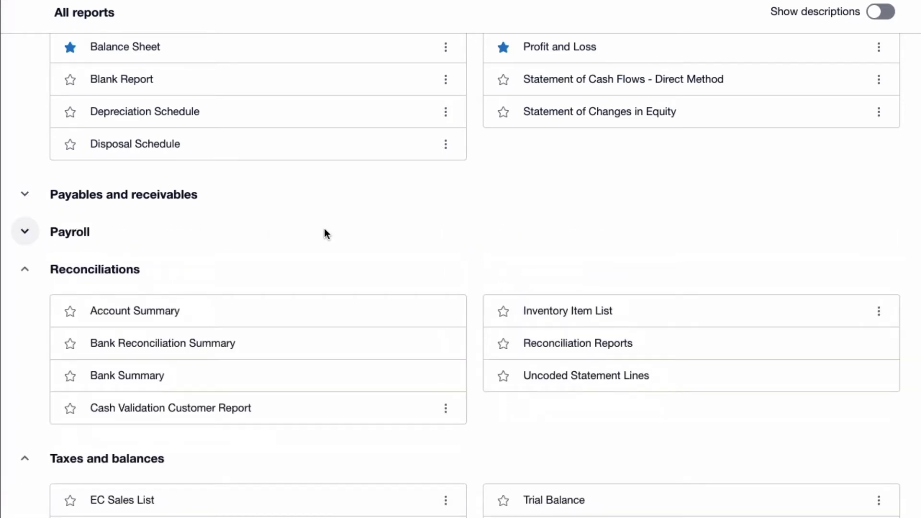
scroll(325, 234, down, 3)
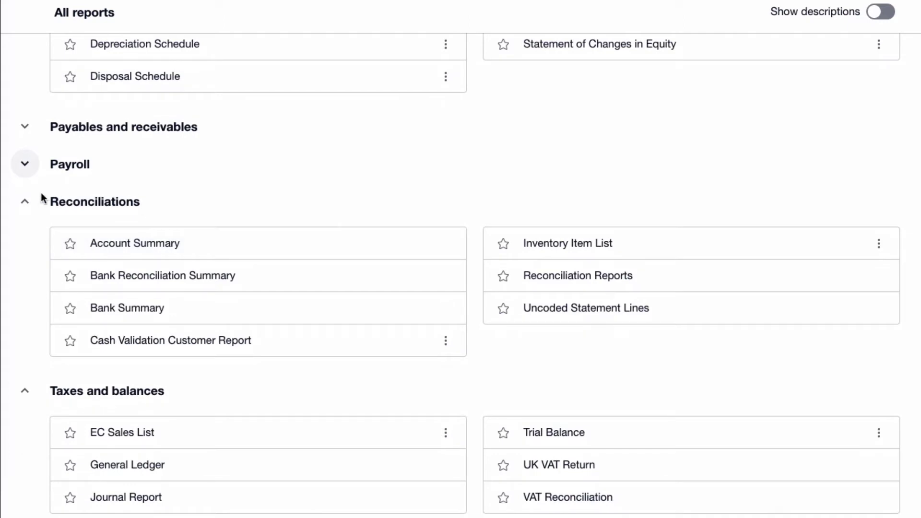
click(28, 204)
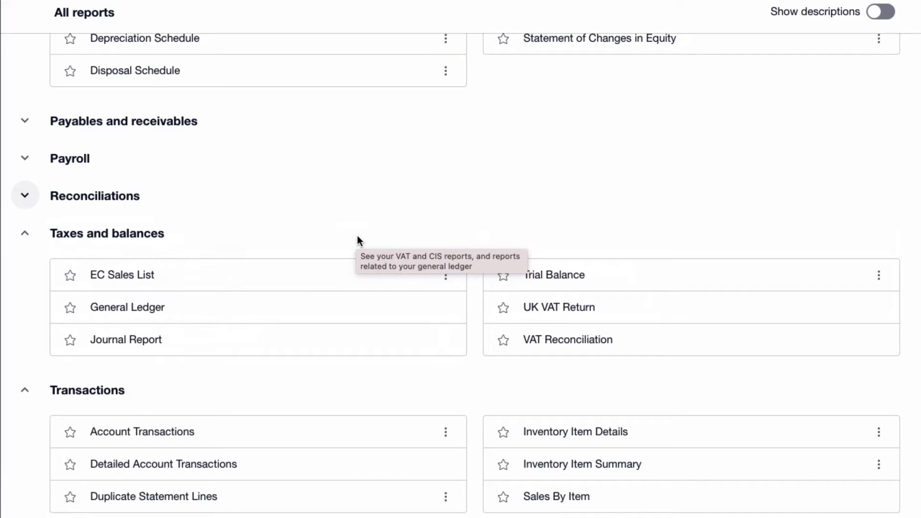
scroll(427, 234, down, 1)
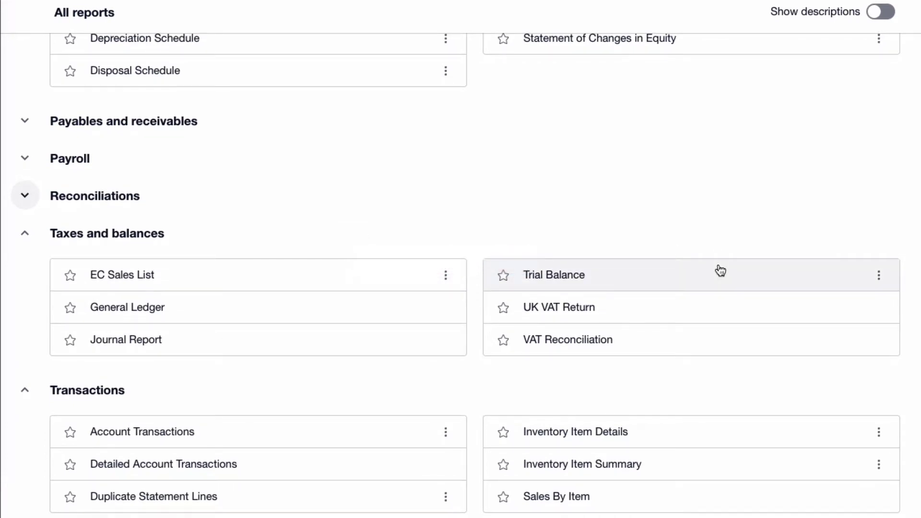
Step: Star UK VAT Return and Account Transactions as favourite reports
mouse_move(721, 272)
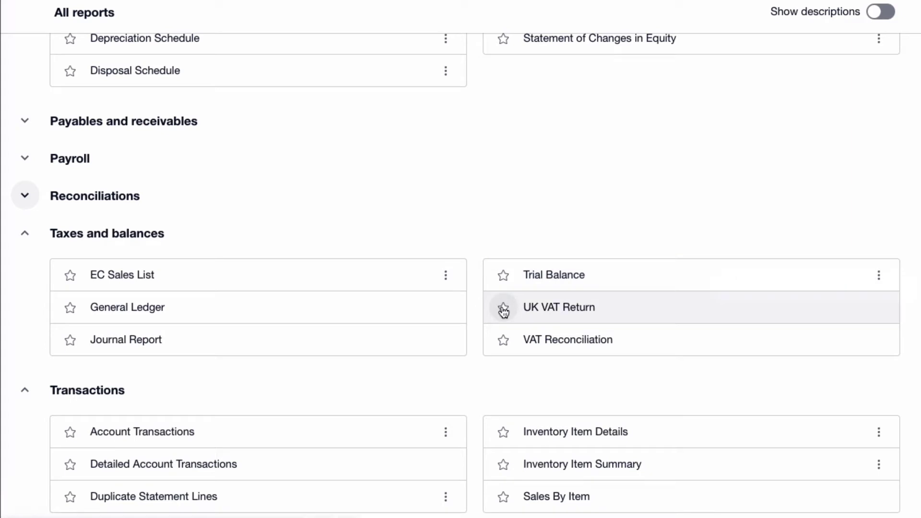
click(504, 308)
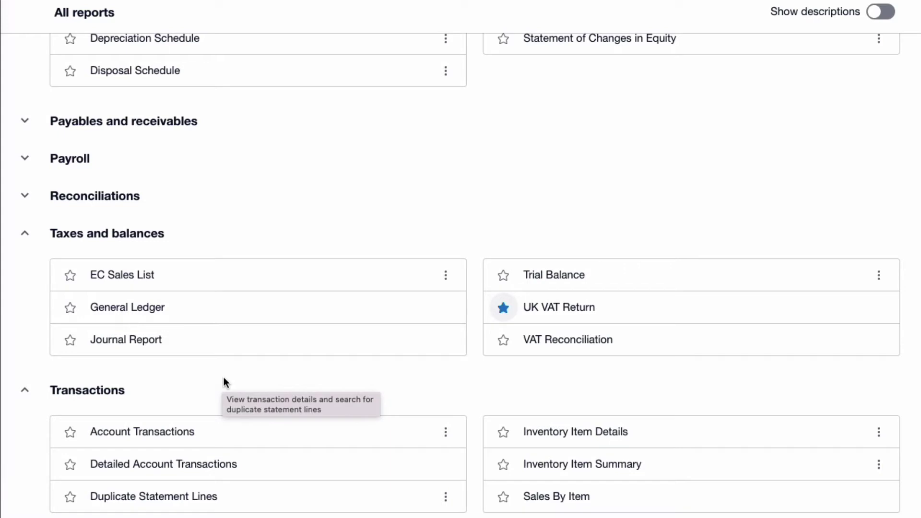
click(72, 433)
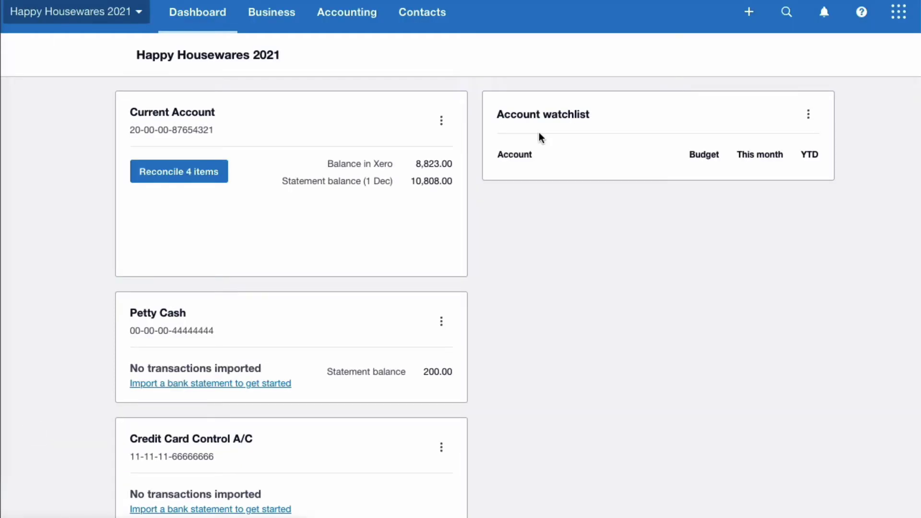
Step: Check the Accounting menu now lists Account Transactions and VAT Return shortcuts
click(359, 21)
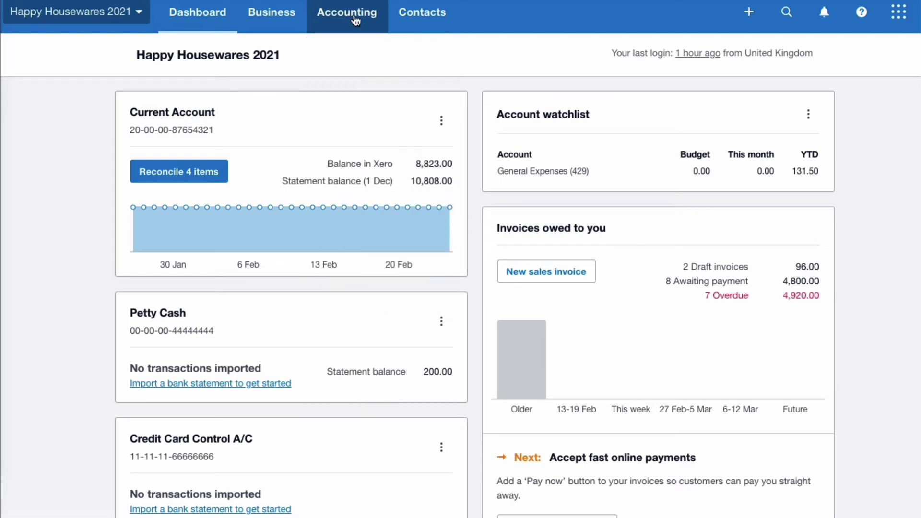
Step: Go to Reports from the Accounting menu
click(354, 18)
click(359, 86)
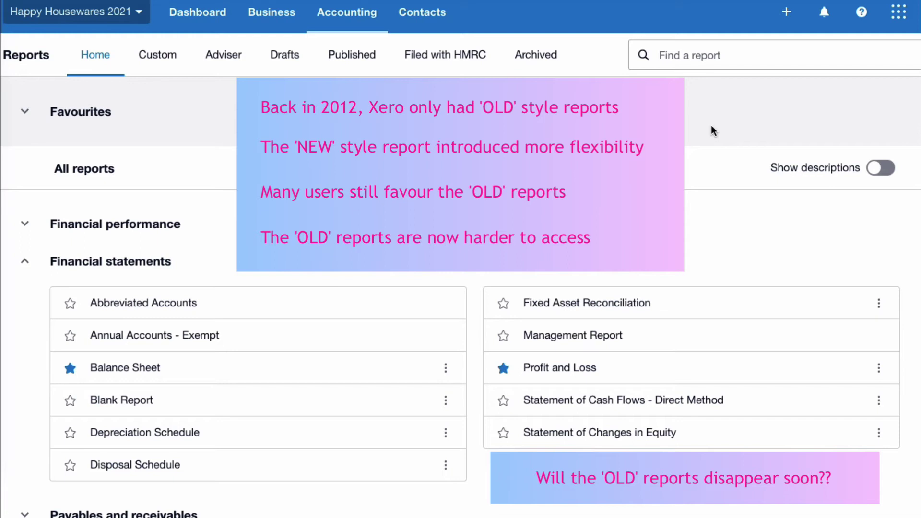
scroll(337, 111, down, 3)
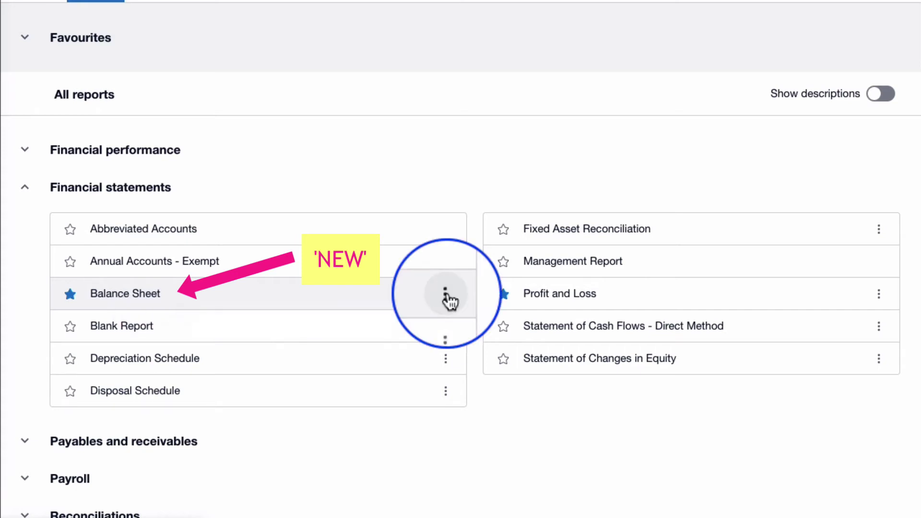
click(448, 296)
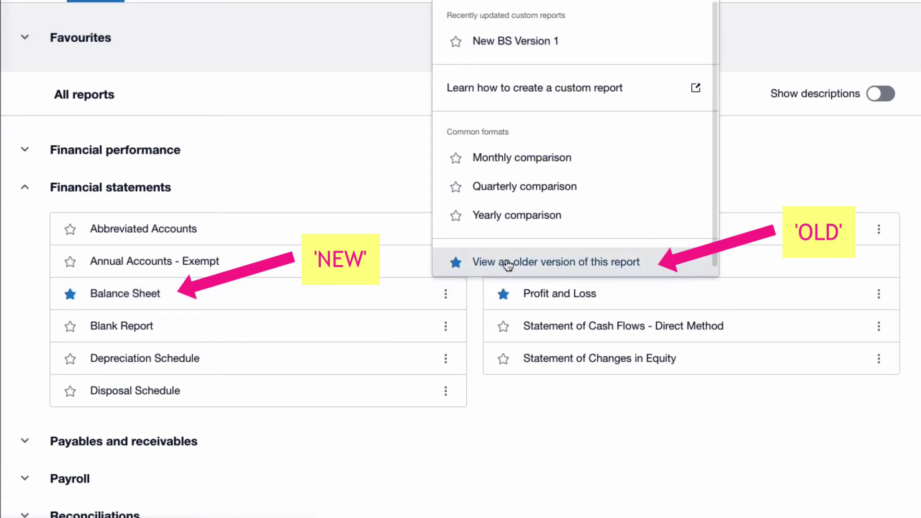
click(703, 448)
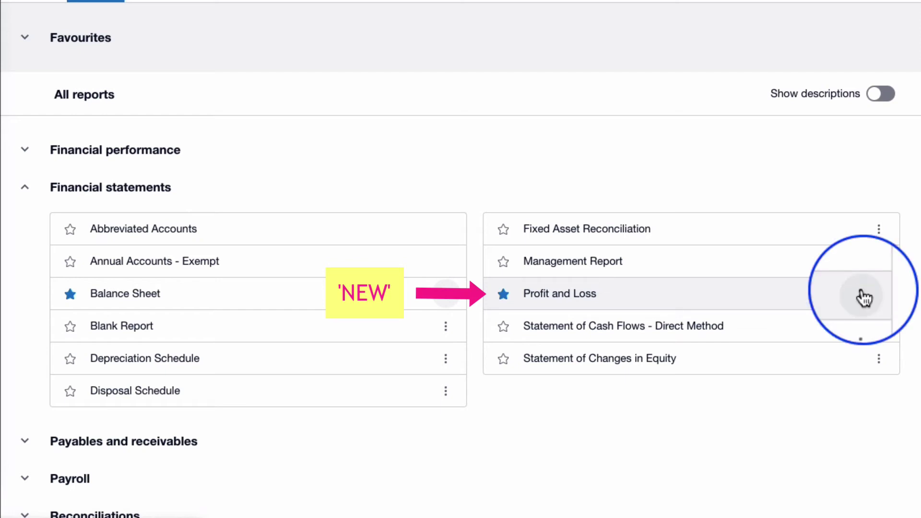
click(880, 294)
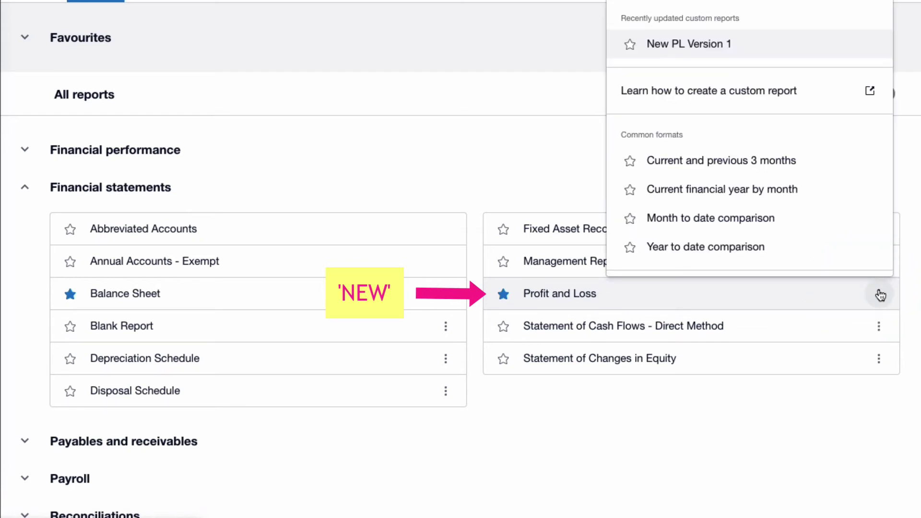
scroll(854, 210, down, 1)
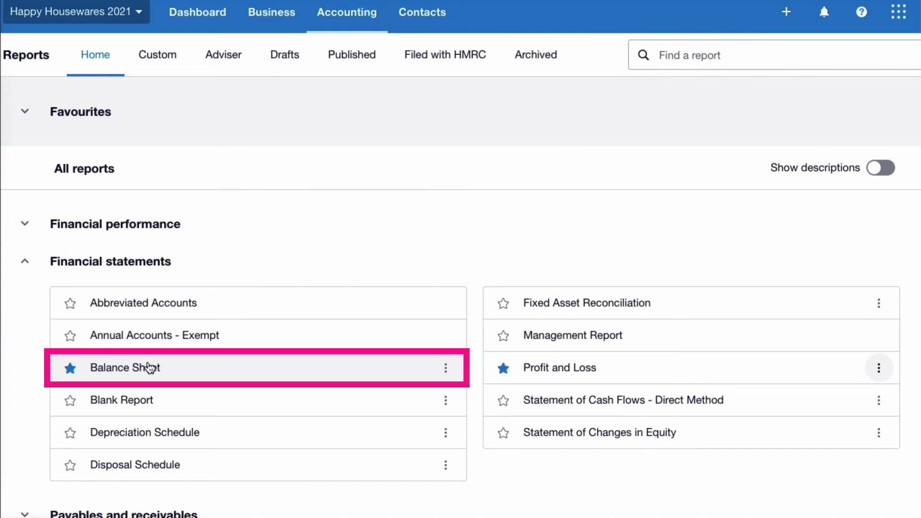
click(150, 368)
scroll(597, 362, down, 2)
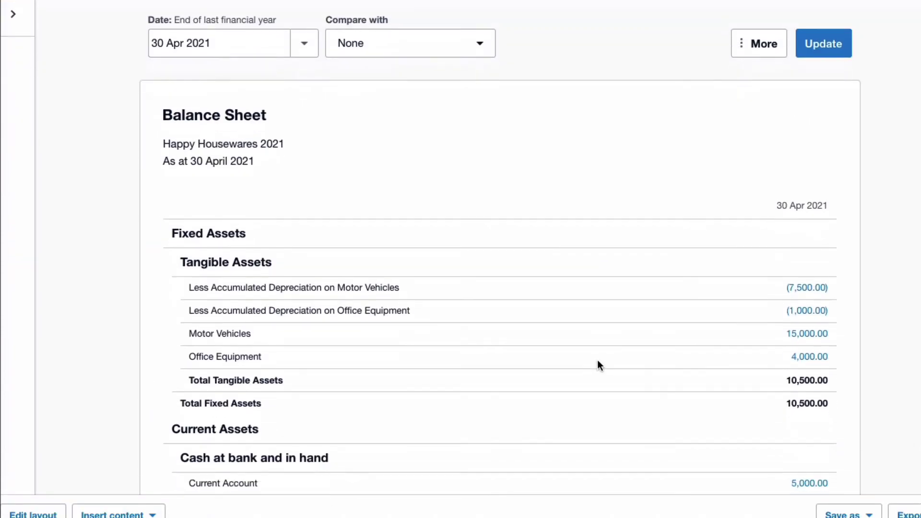
scroll(598, 365, down, 4)
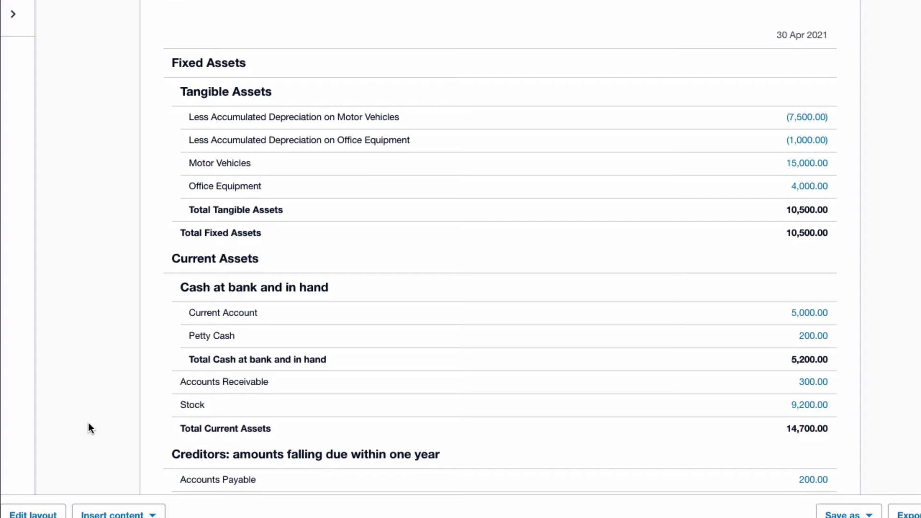
scroll(44, 515, down, 1)
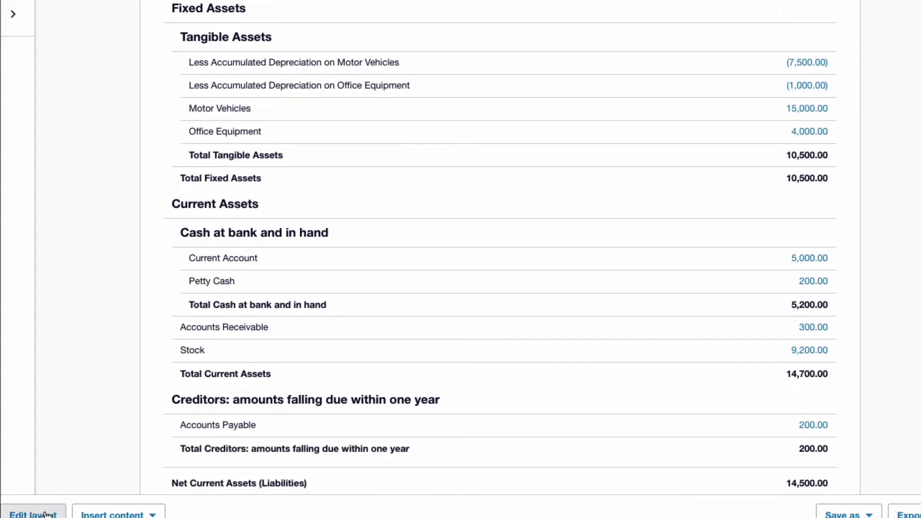
scroll(668, 298, down, 1)
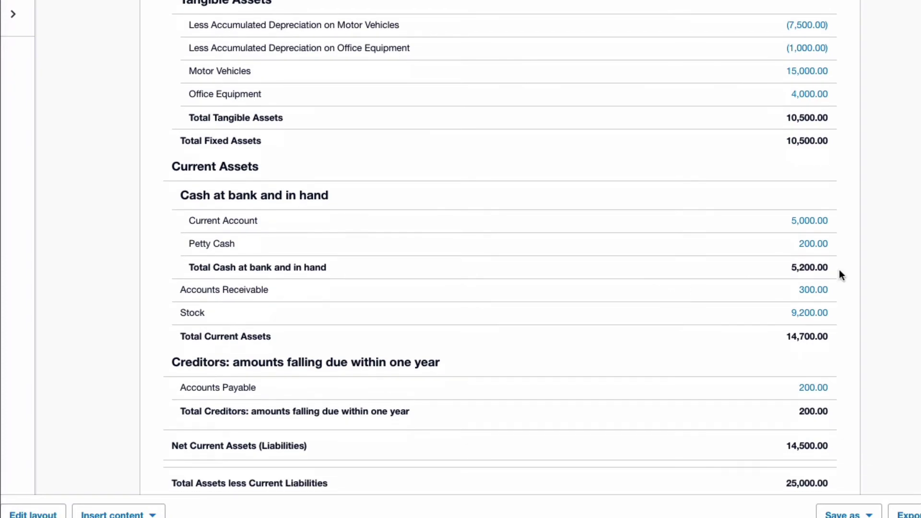
Step: Save the Balance Sheet as default custom report 'New Balance Sheet'
click(854, 513)
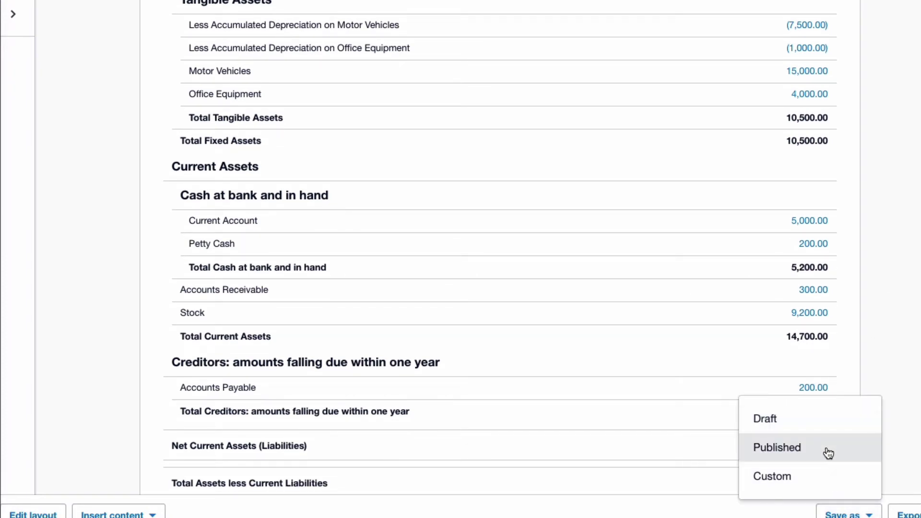
click(785, 477)
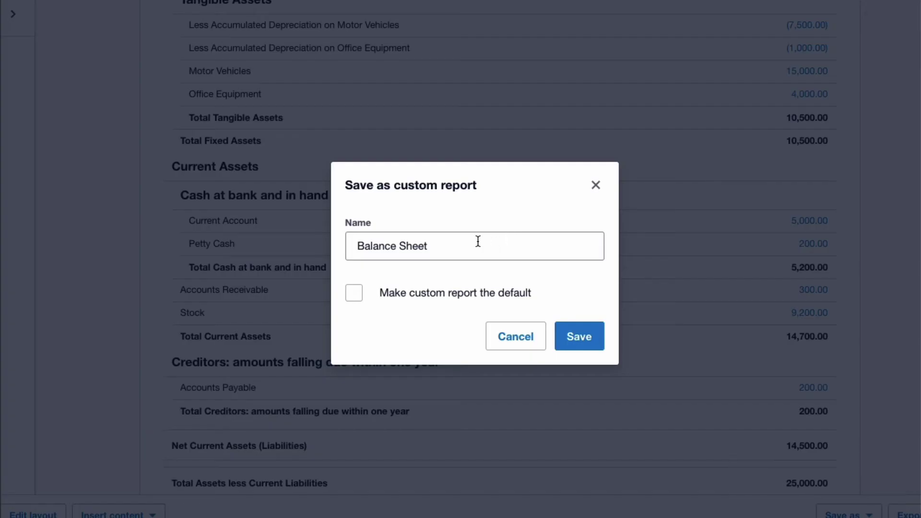
click(358, 246)
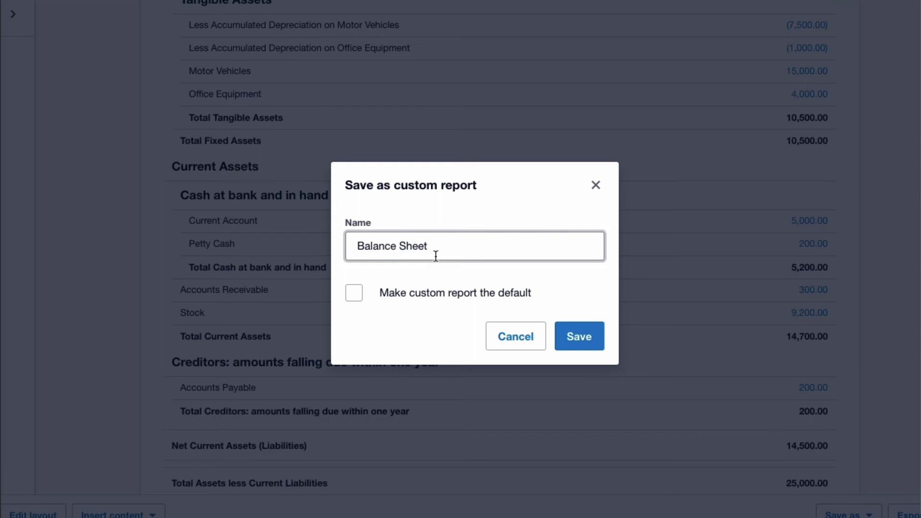
text(New)
click(356, 295)
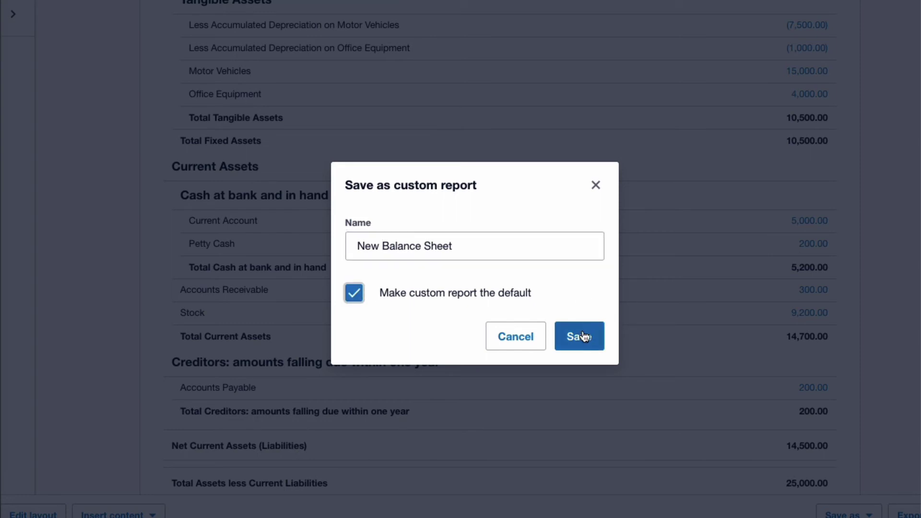
click(585, 337)
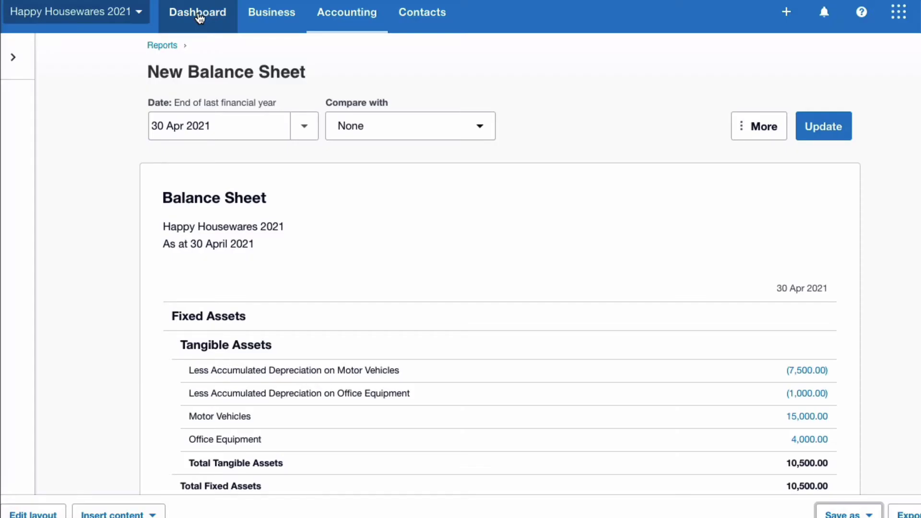
Step: From the dashboard, confirm New Balance Sheet in the Accounting menu, then open Reports
click(199, 18)
click(358, 16)
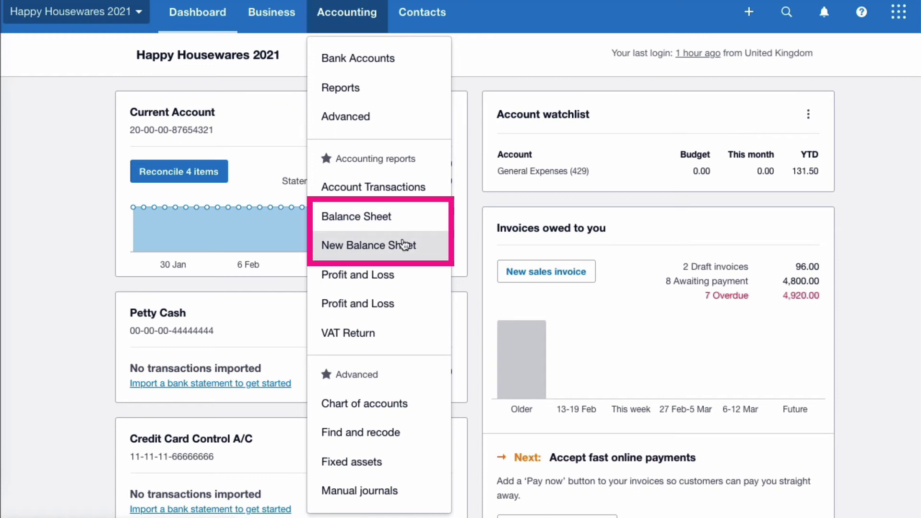
click(361, 20)
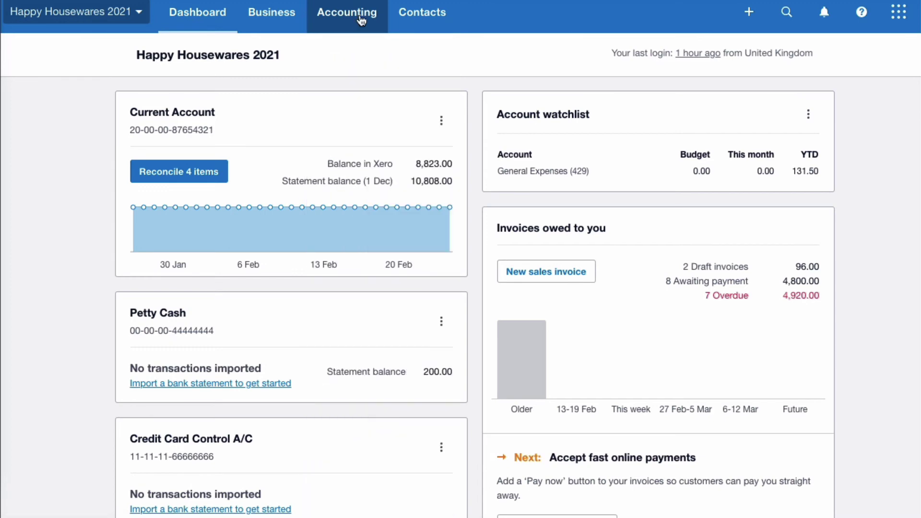
click(361, 20)
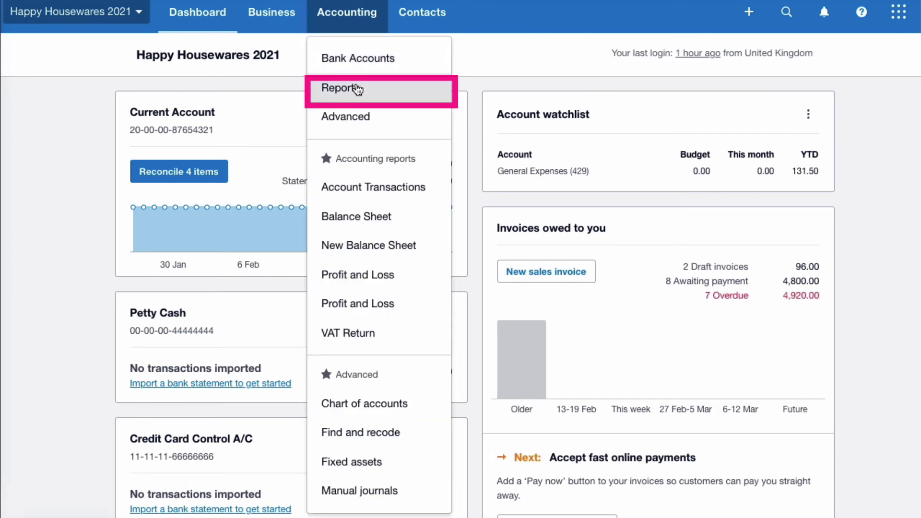
click(357, 89)
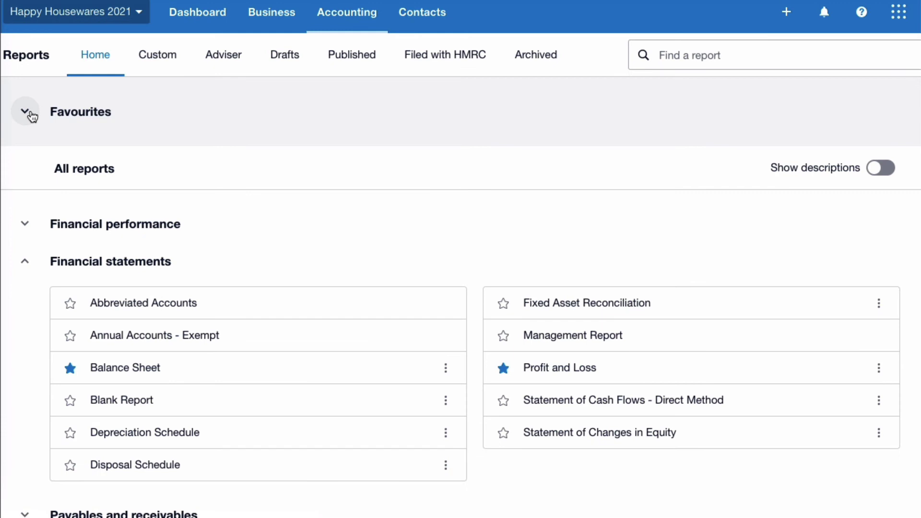
Step: Expand Favourites and open the Profit and Loss report
click(30, 115)
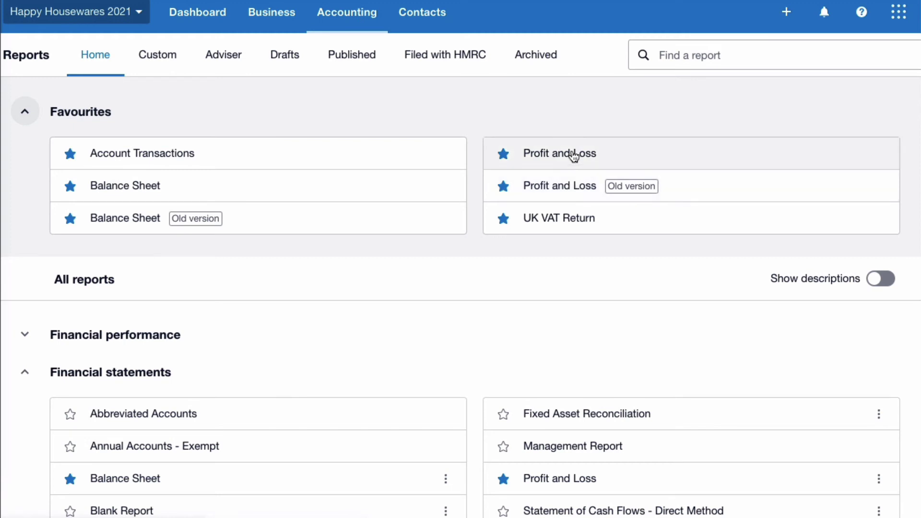
click(578, 156)
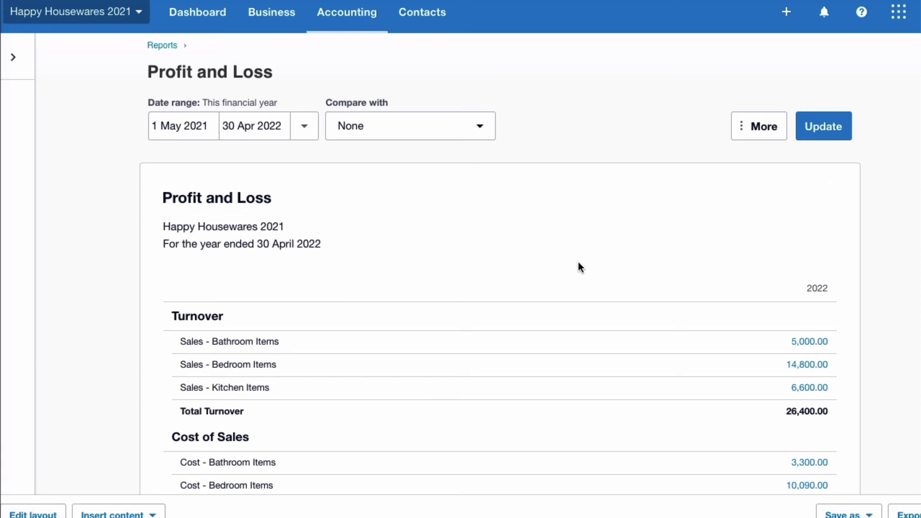
Step: Save Profit and Loss as custom report 'New Profit and Loss', marked as default
click(847, 514)
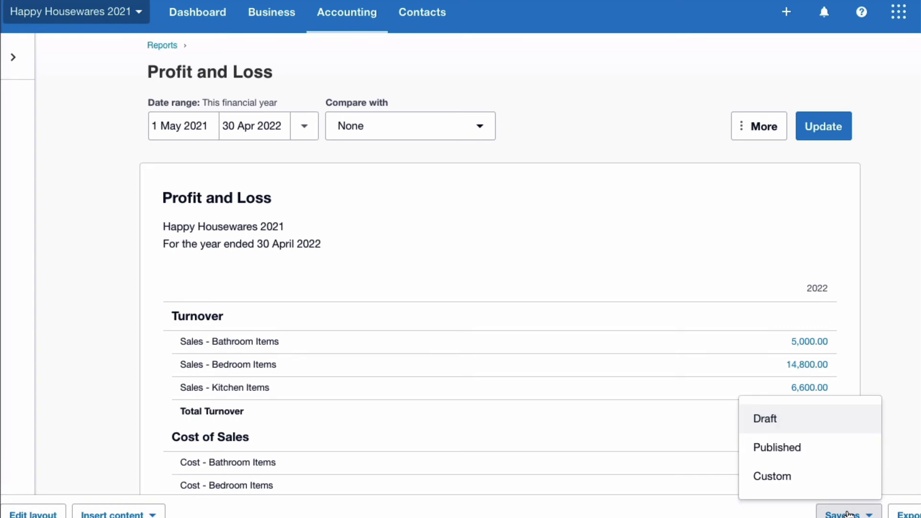
click(789, 478)
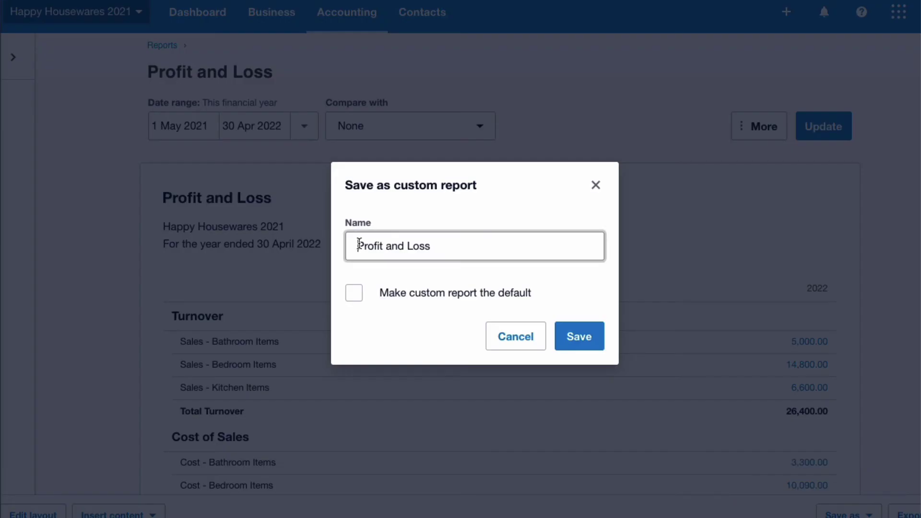
text(New)
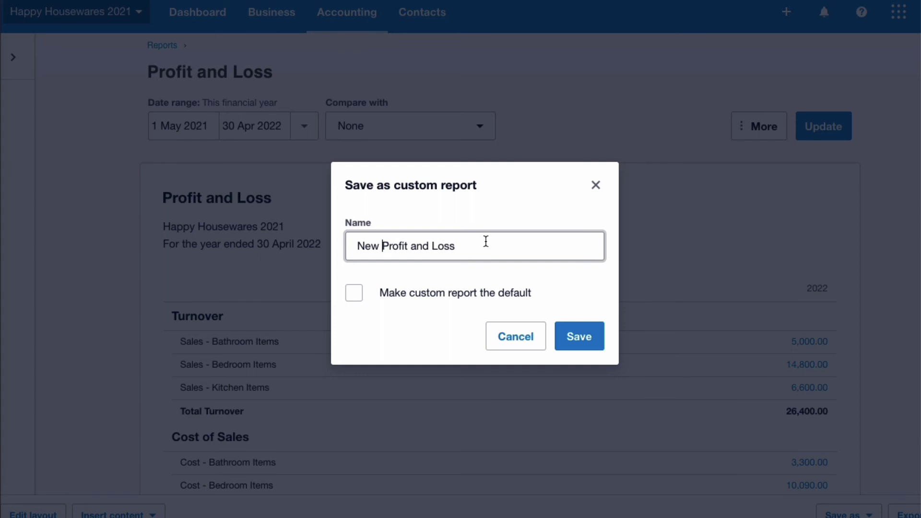
click(354, 295)
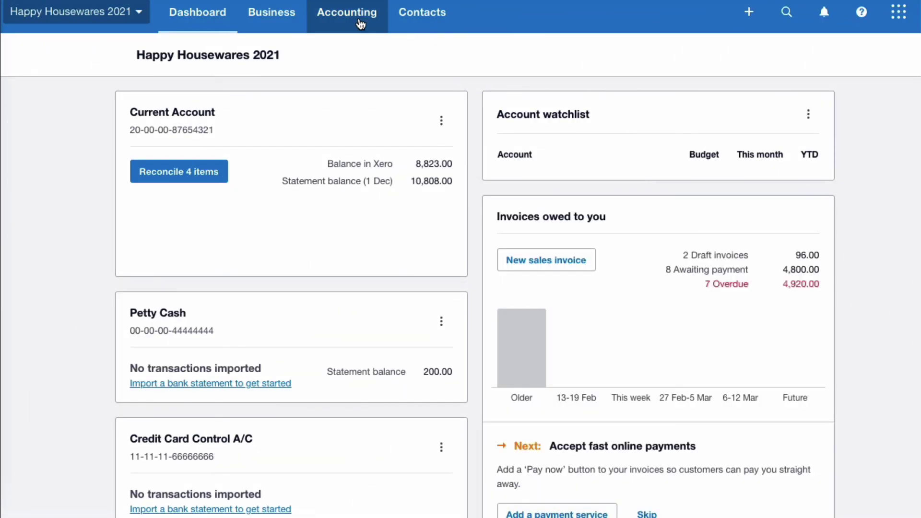
Step: Confirm both new reports in the Accounting menu, then open Reports
click(361, 24)
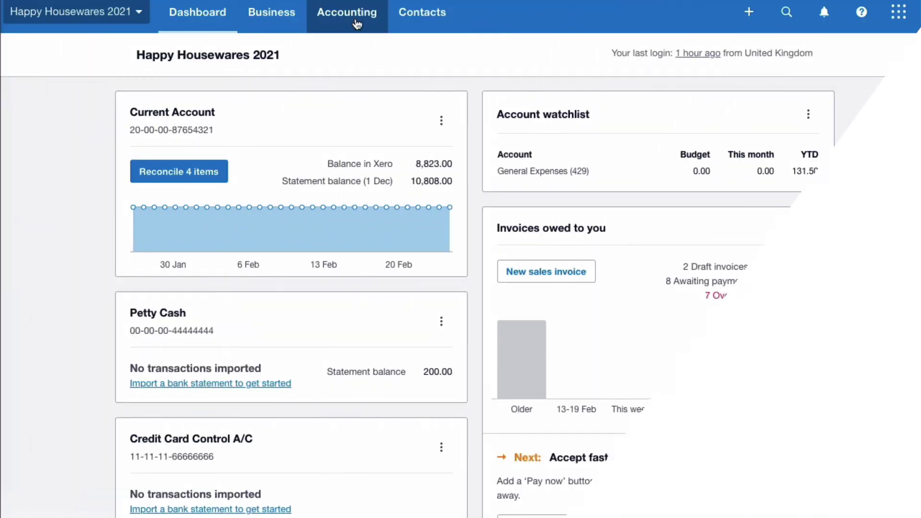
click(356, 23)
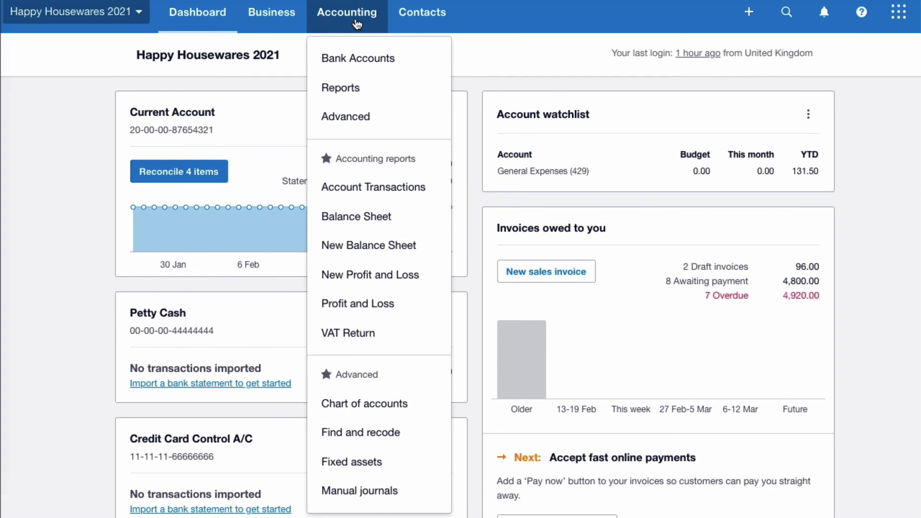
click(343, 90)
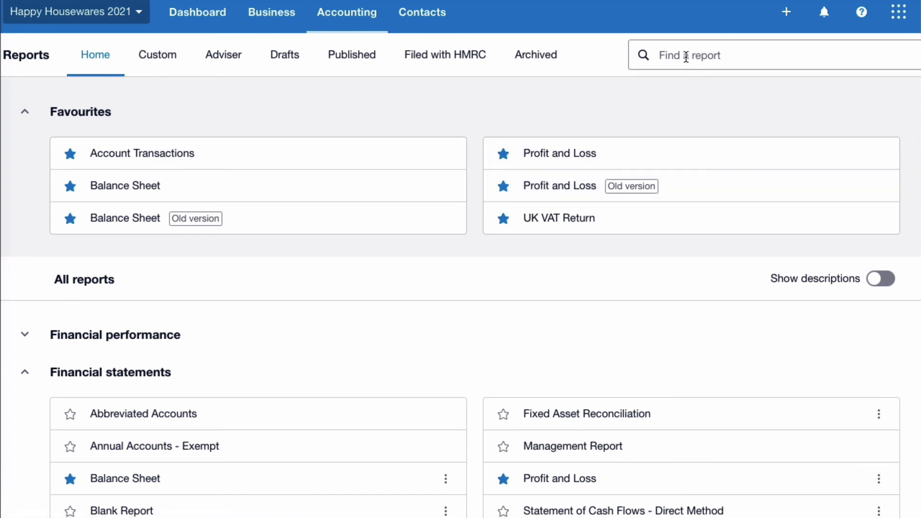
scroll(672, 251, down, 3)
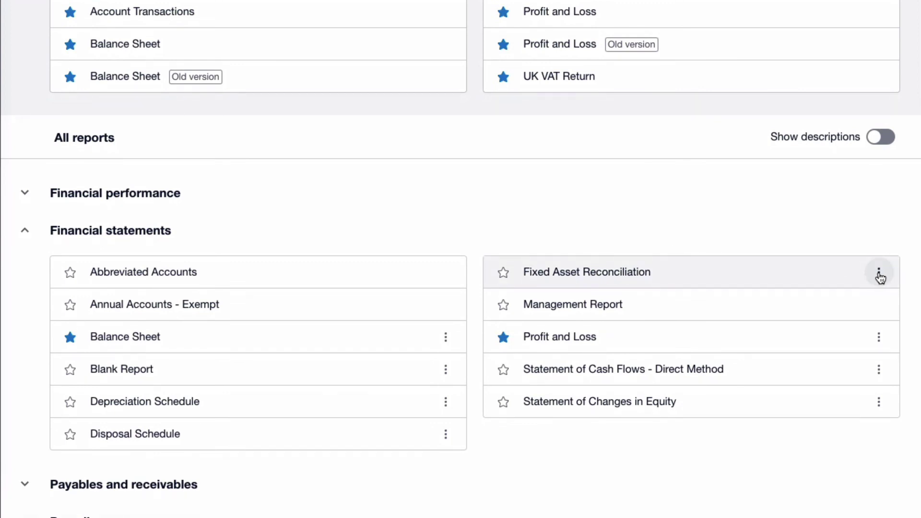
scroll(811, 312, down, 1)
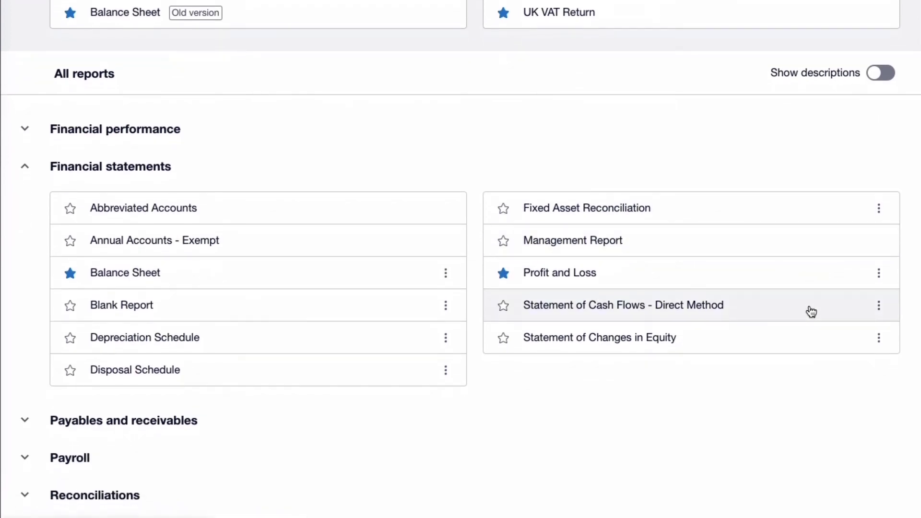